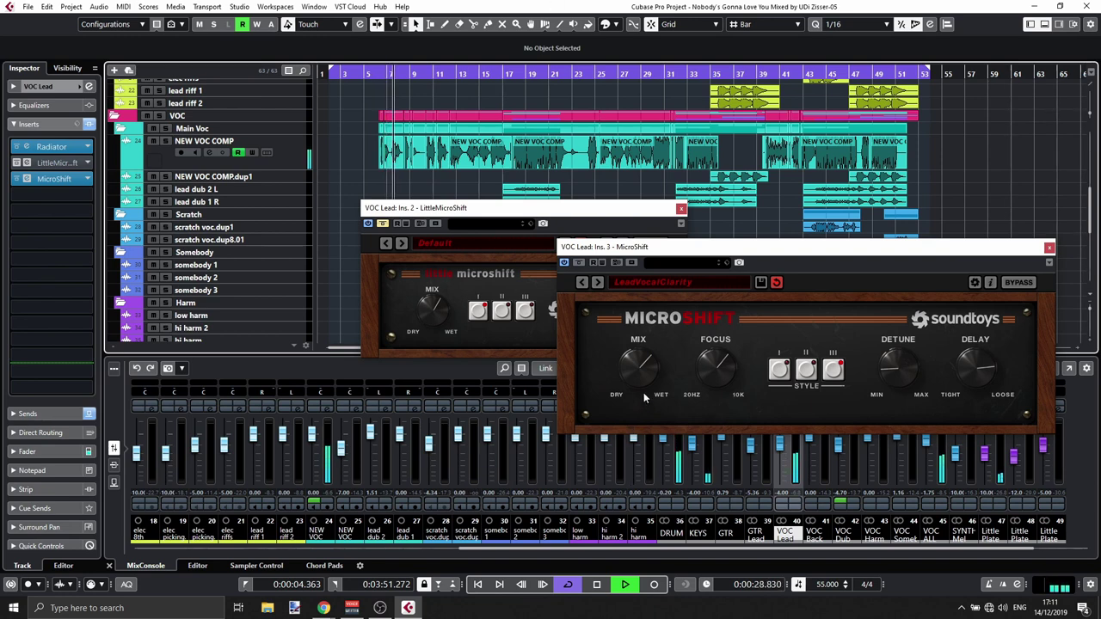
During playback, lower MicroShift's mix and focus, raise its detune, and shorten its delay
drag(641, 365, 648, 416)
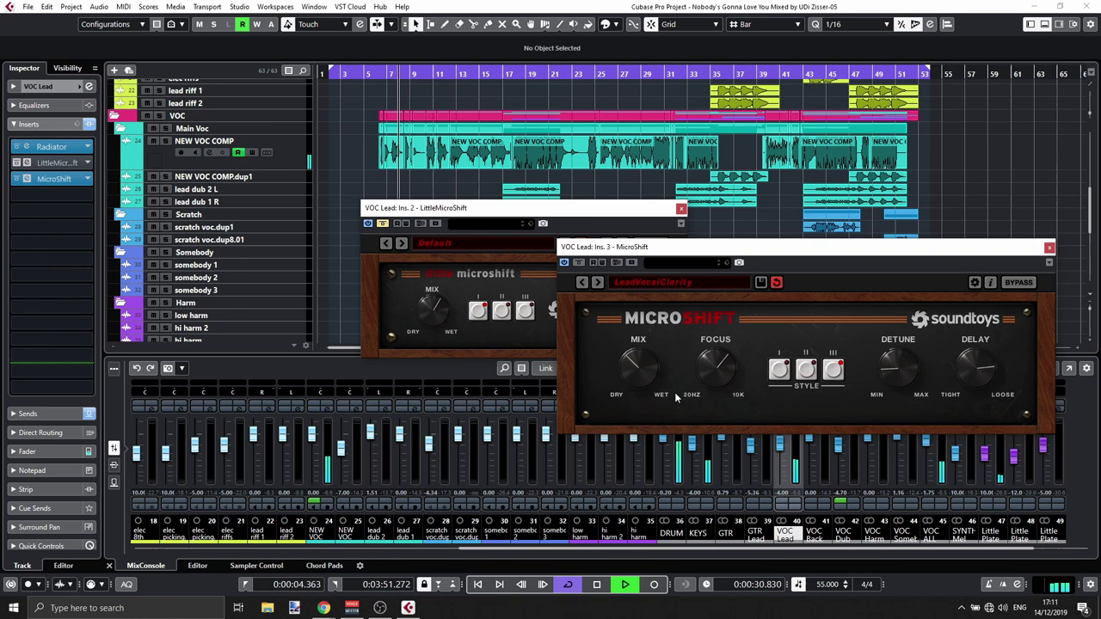
drag(722, 378, 720, 411)
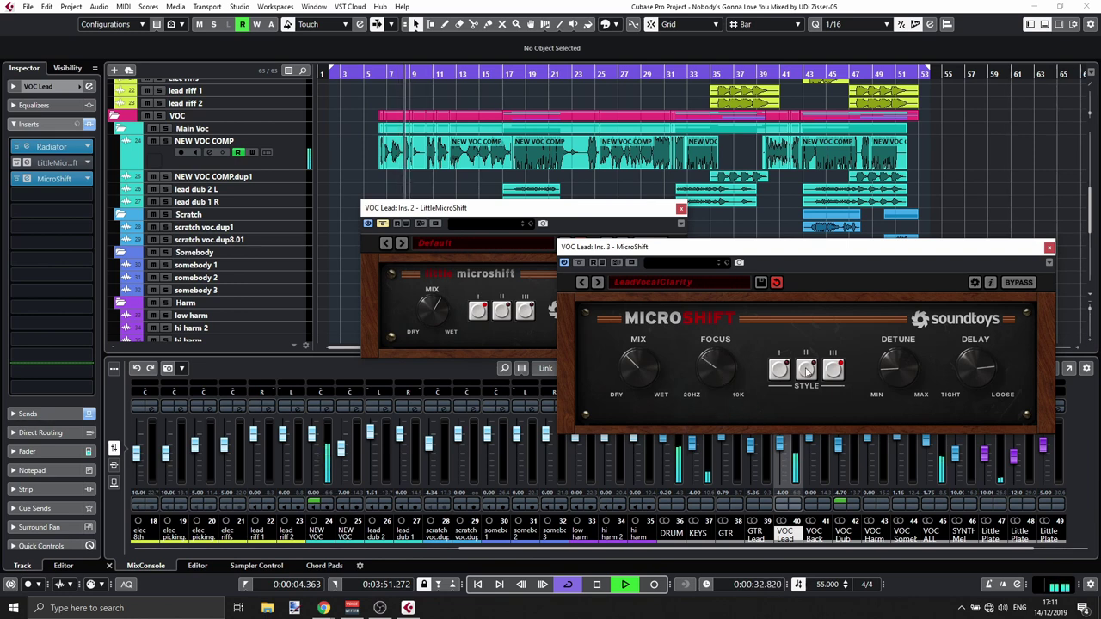
drag(898, 370, 898, 355)
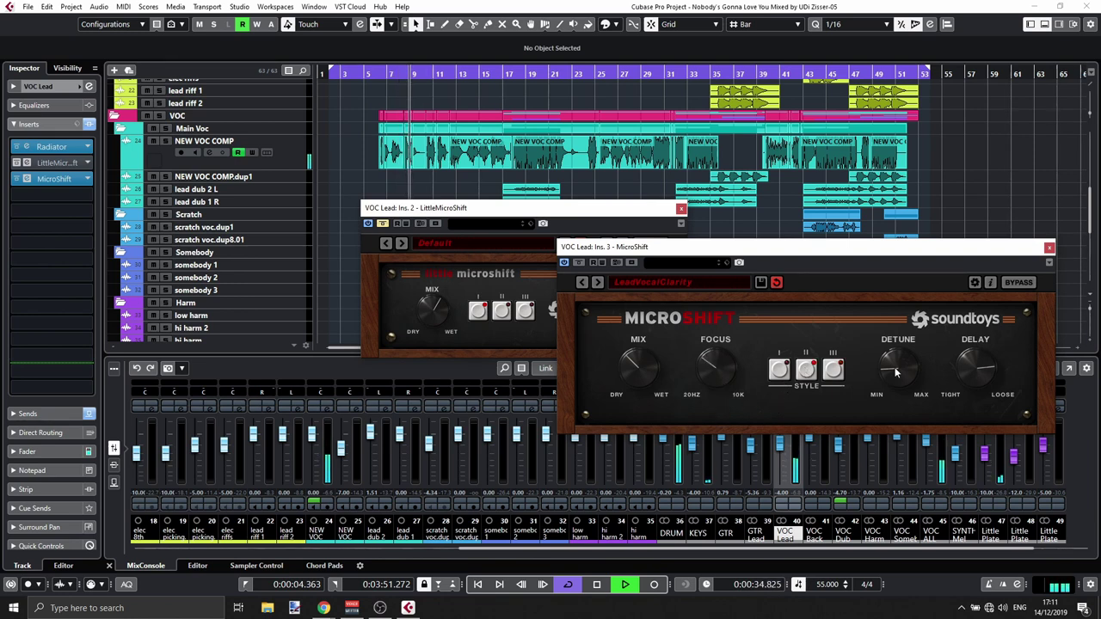
drag(975, 370, 977, 418)
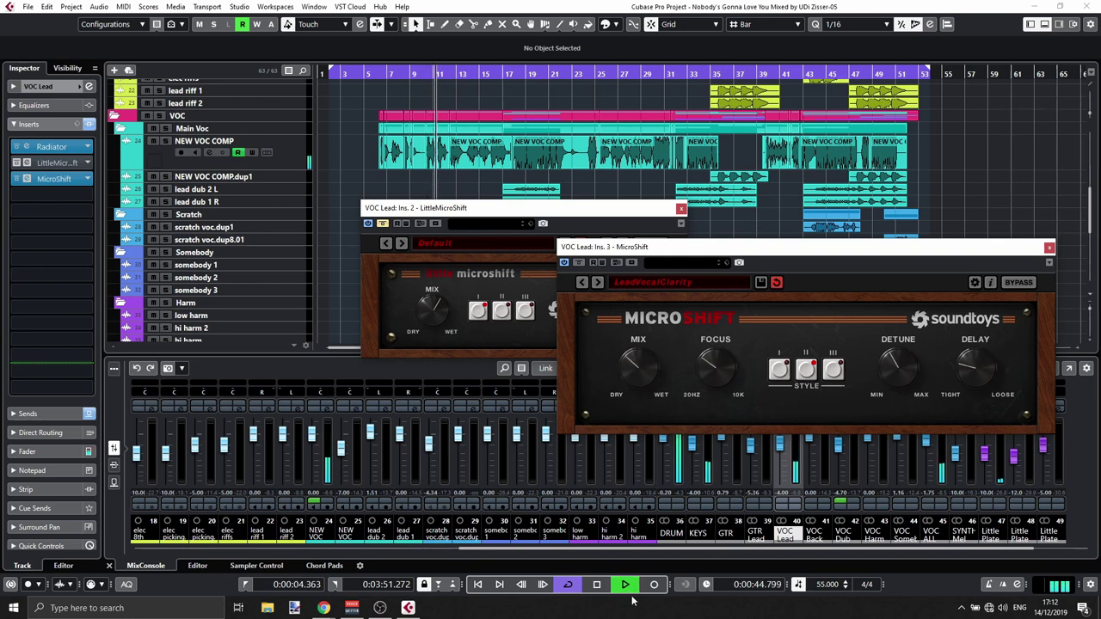
click(601, 586)
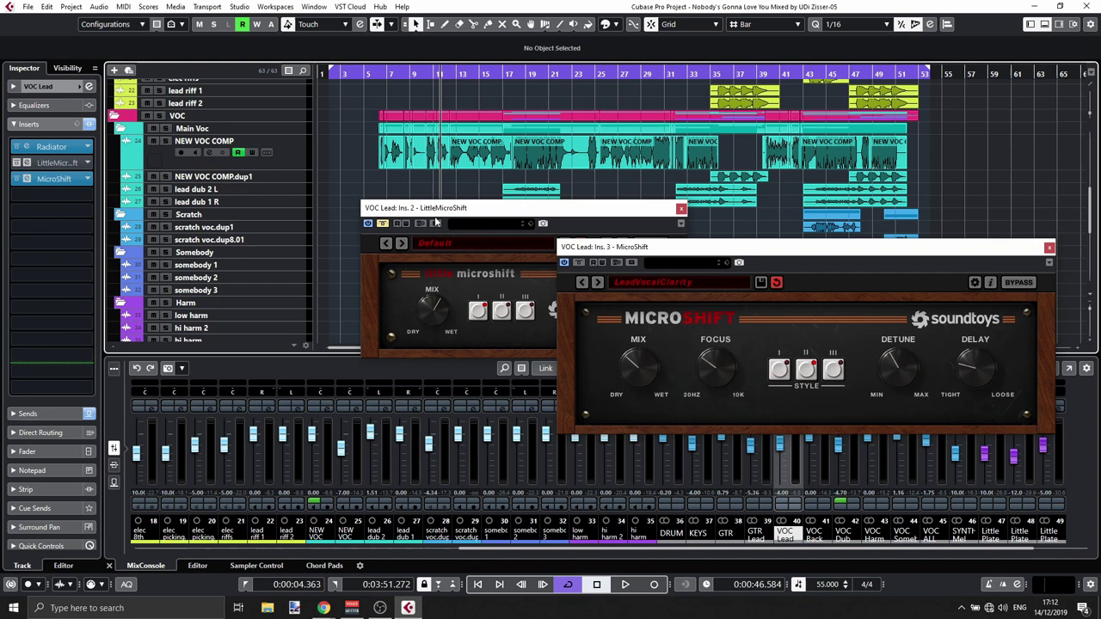
Bring the Little MicroShift window forward and turn its MIX knob toward dry
click(471, 212)
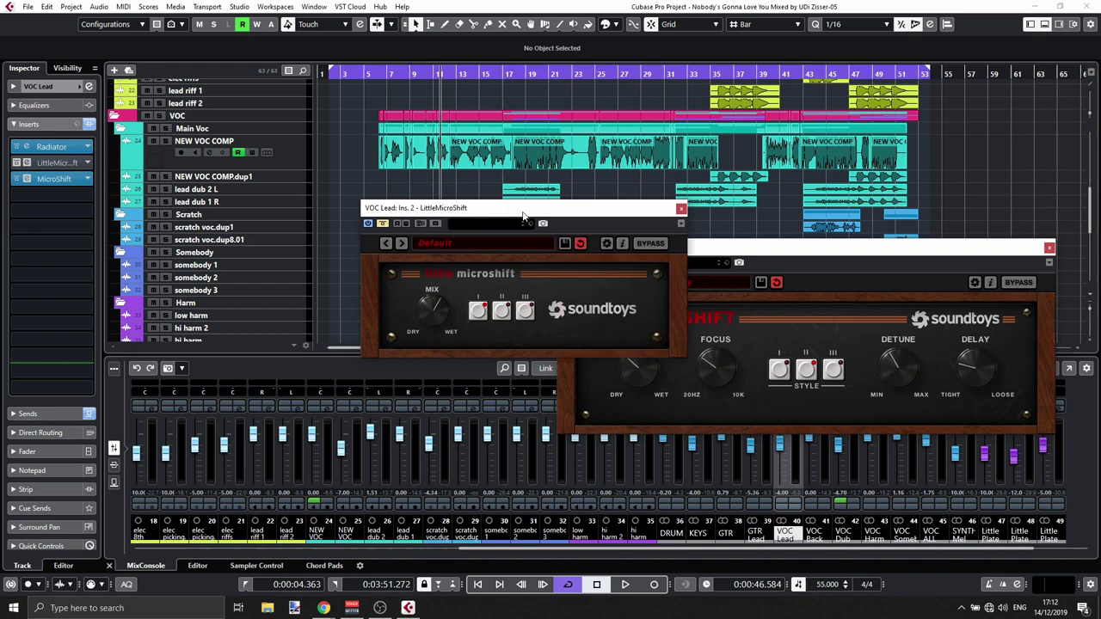
drag(523, 214, 521, 214)
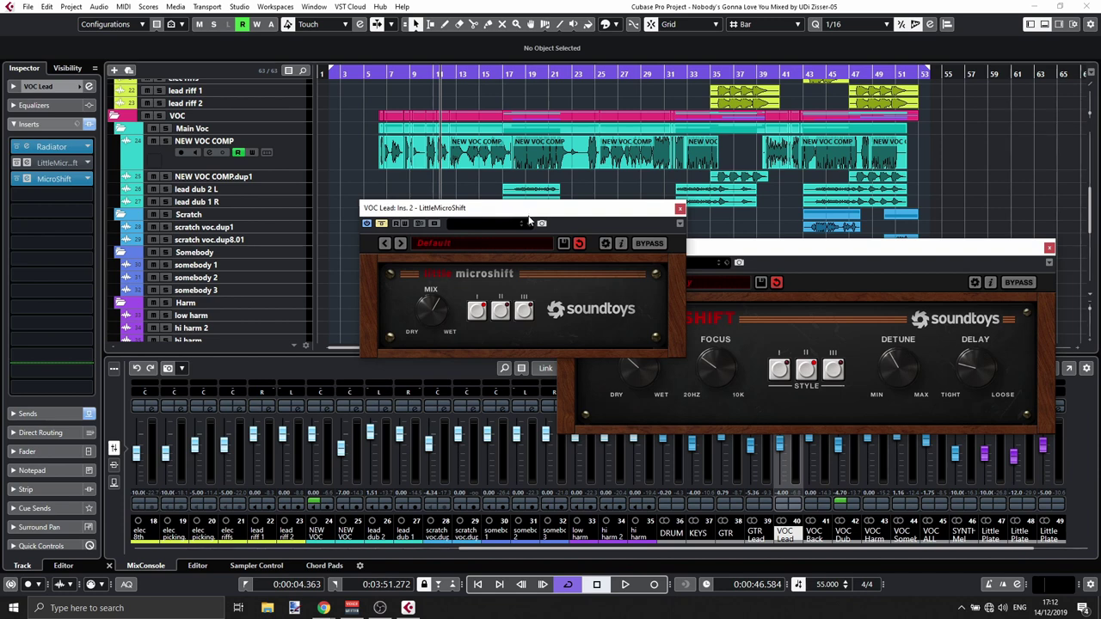
drag(437, 317, 416, 324)
Read the Little MicroShift manual's Style sections, highlight 'DMX 15-80', and return to Cubase
click(323, 608)
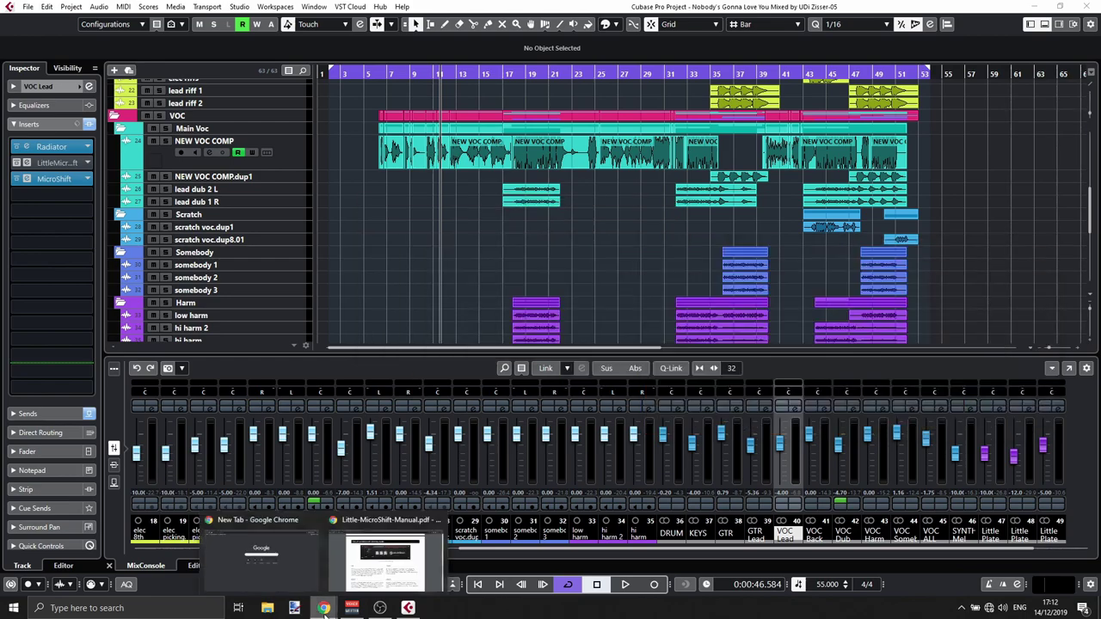
click(385, 560)
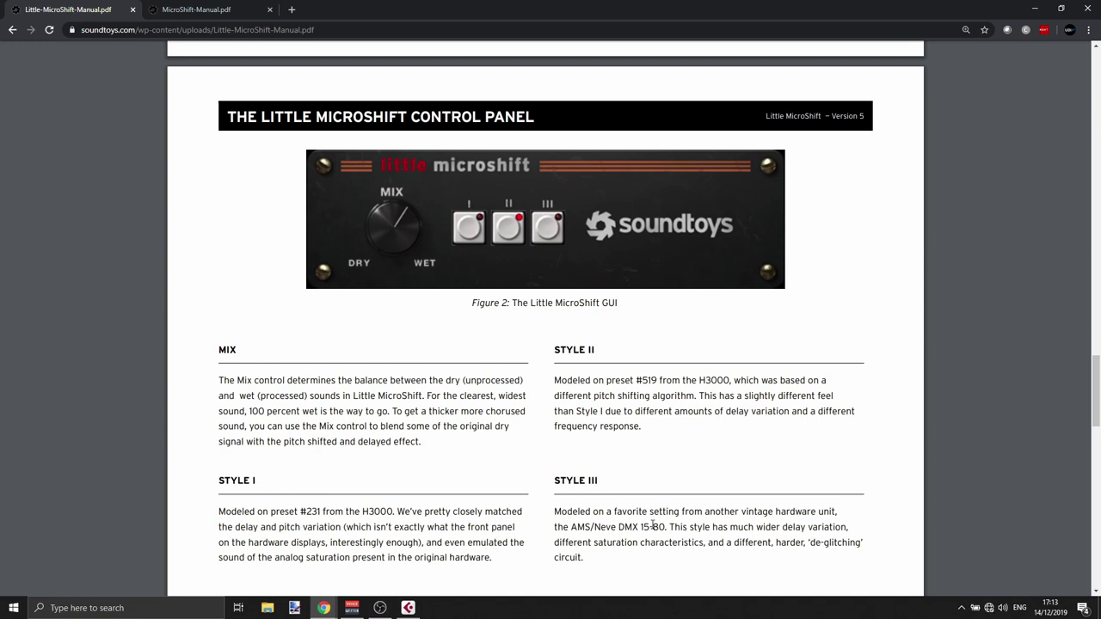
drag(619, 528, 664, 527)
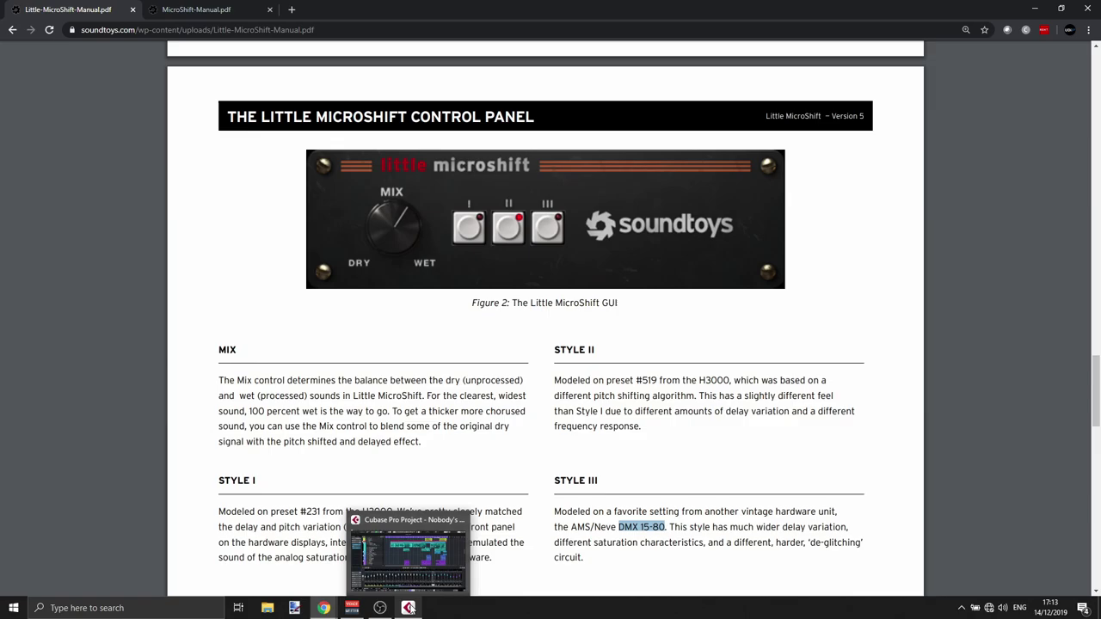
click(409, 607)
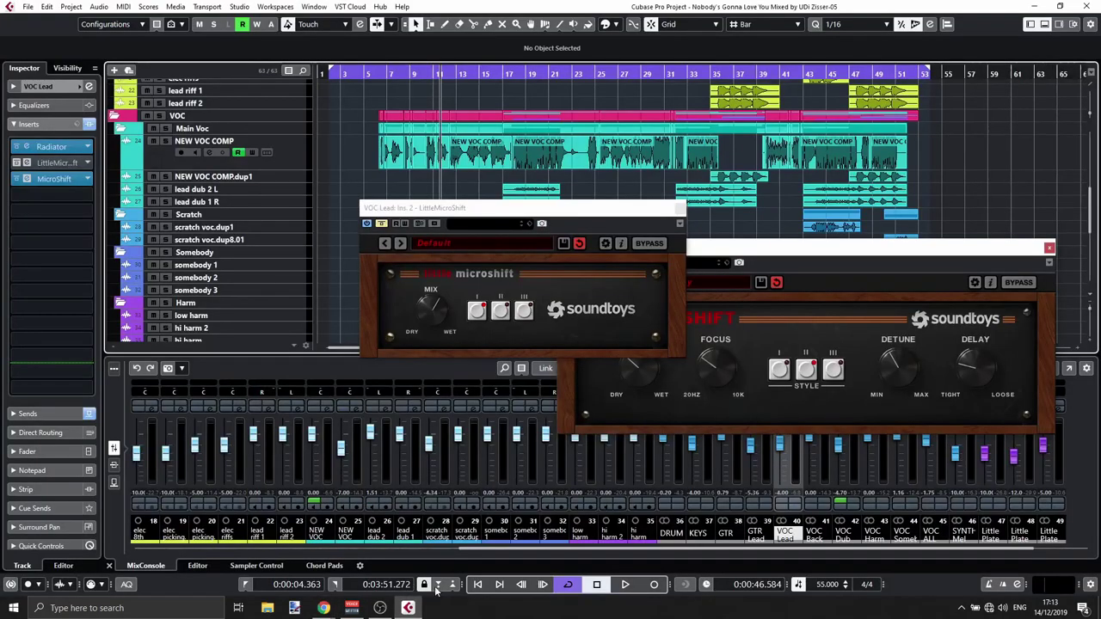
Start playback and move the Little MicroShift window up and left, clear of MicroShift
click(627, 585)
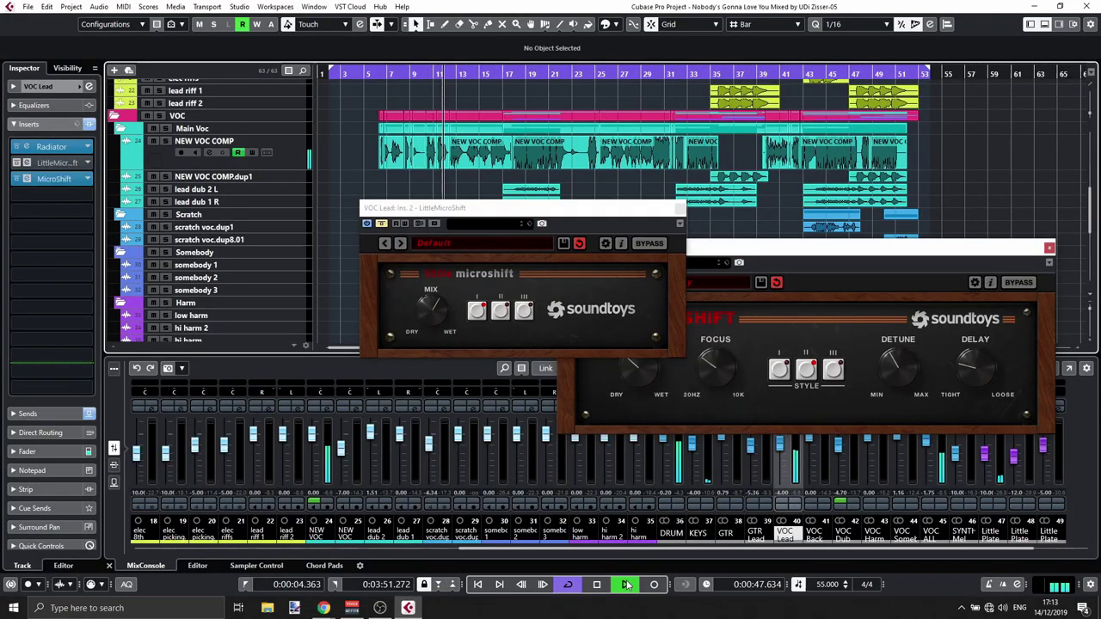
click(389, 227)
click(699, 248)
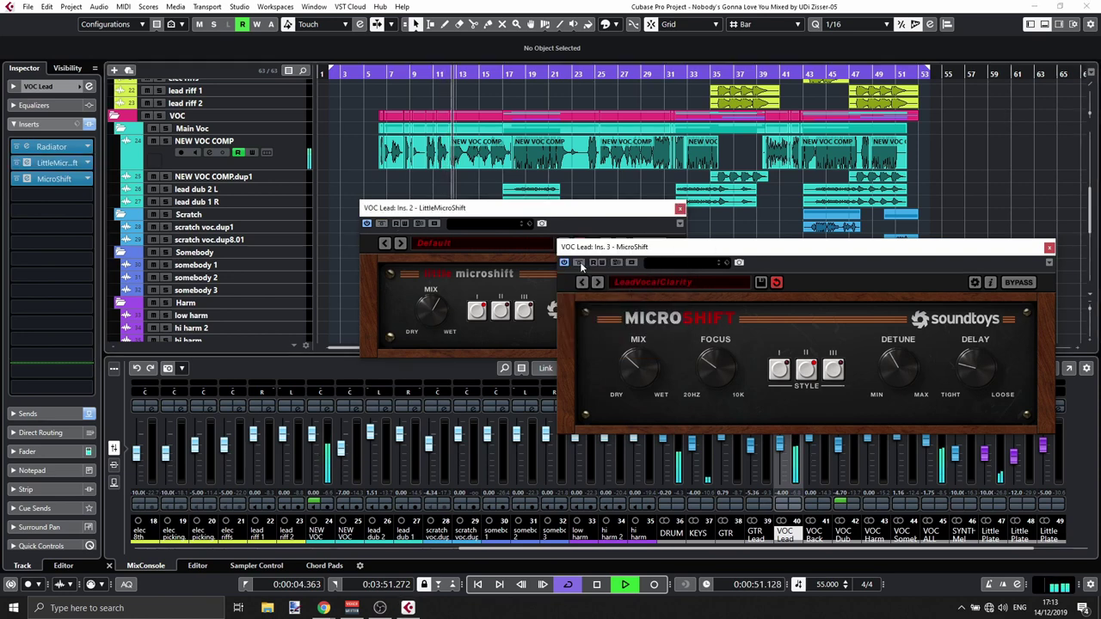
click(568, 222)
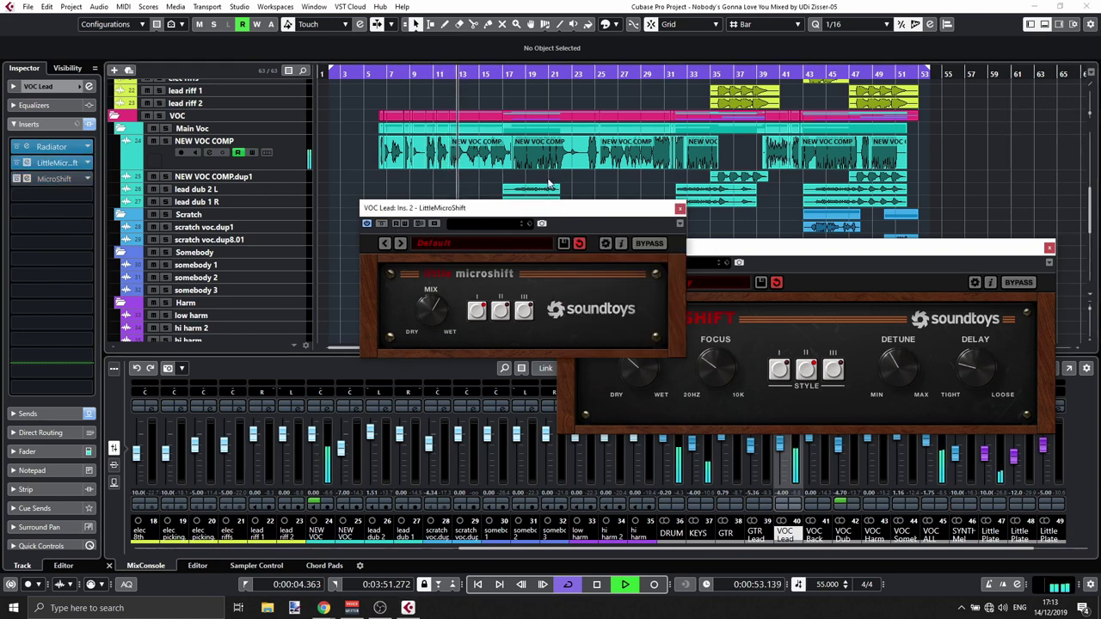
drag(555, 213, 510, 167)
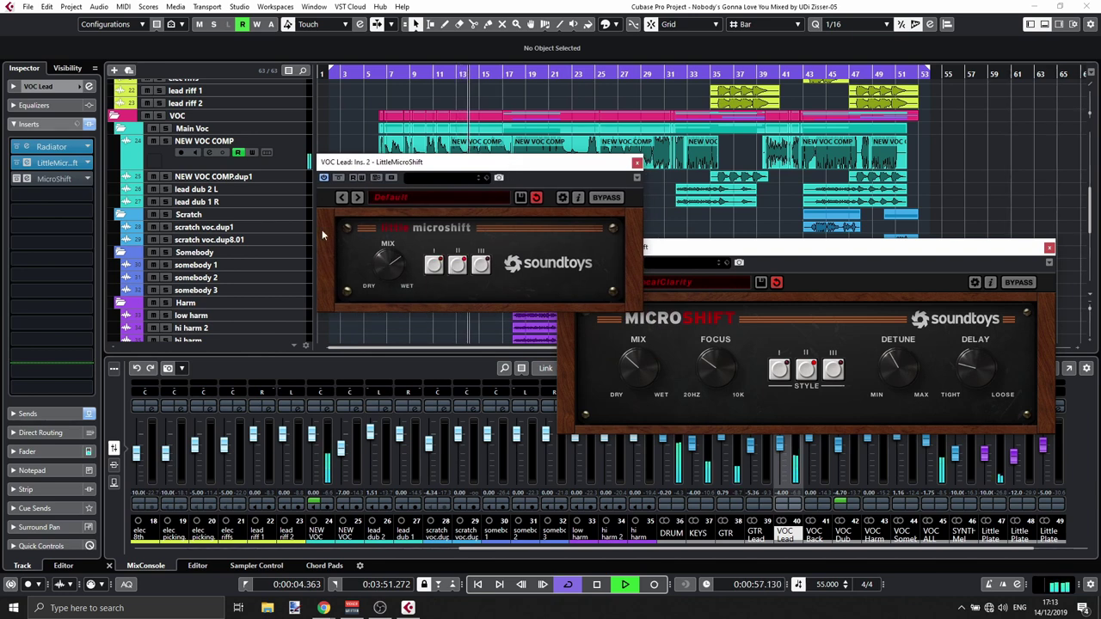
Solo NEW VOC COMP, turn Little MicroShift's mix from wet to near dry, then stop playback
click(166, 141)
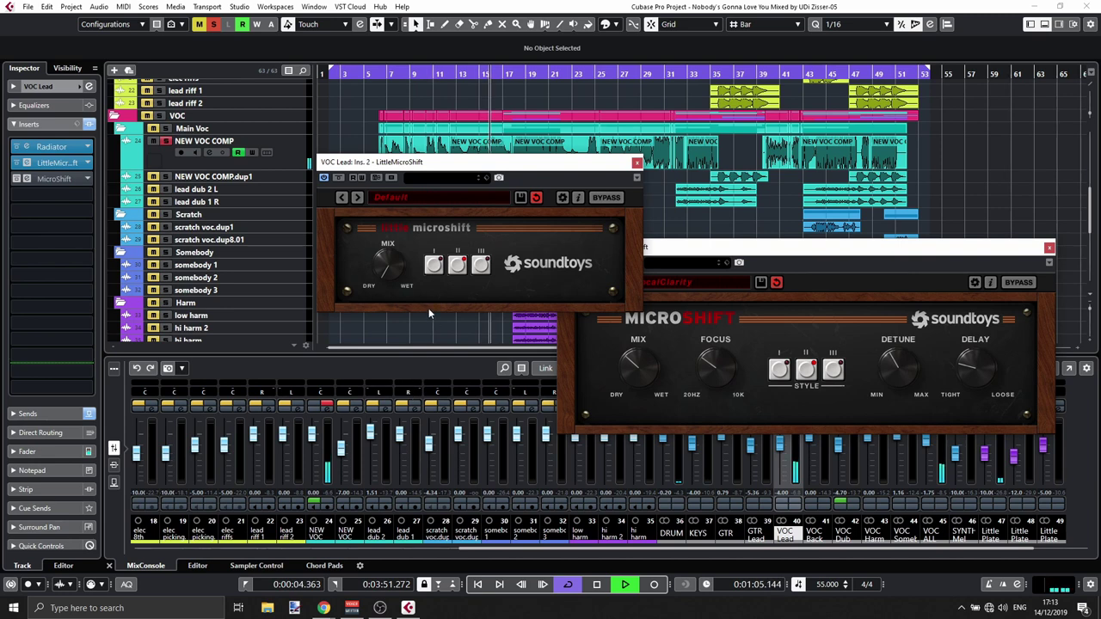
drag(386, 262, 388, 293)
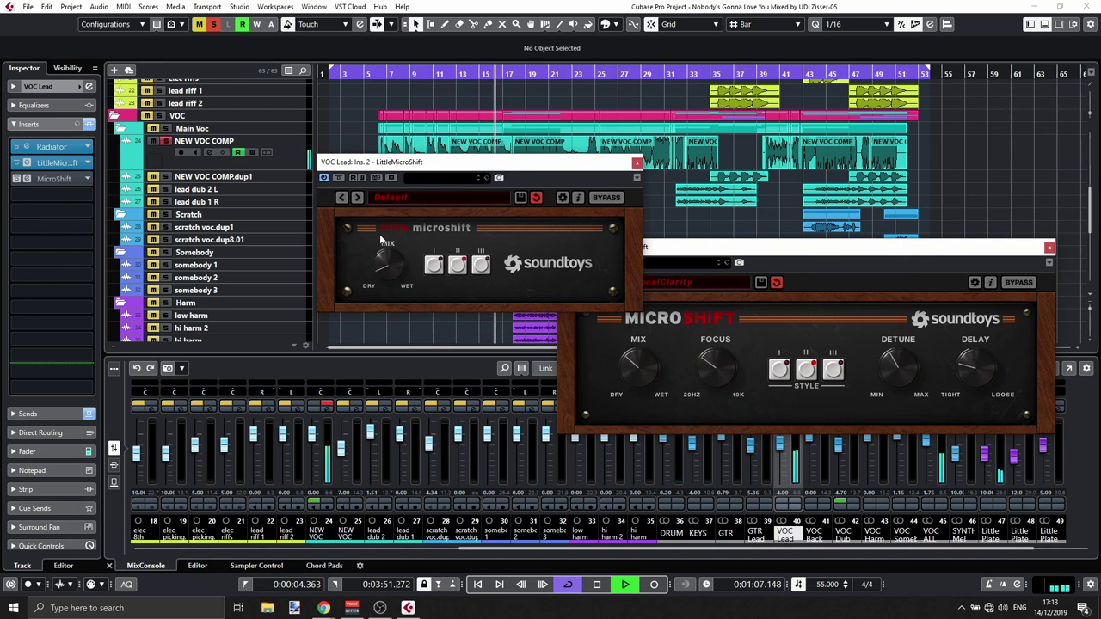
click(596, 585)
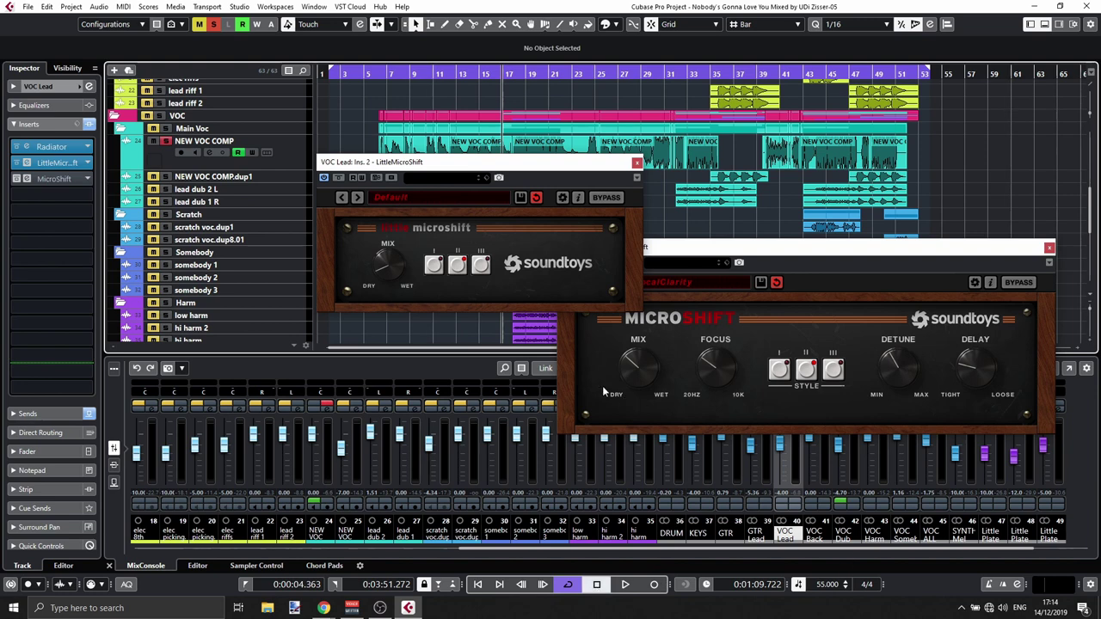
Move the MicroShift window left over Little MicroShift and nudge its FOCUS frequency
click(670, 251)
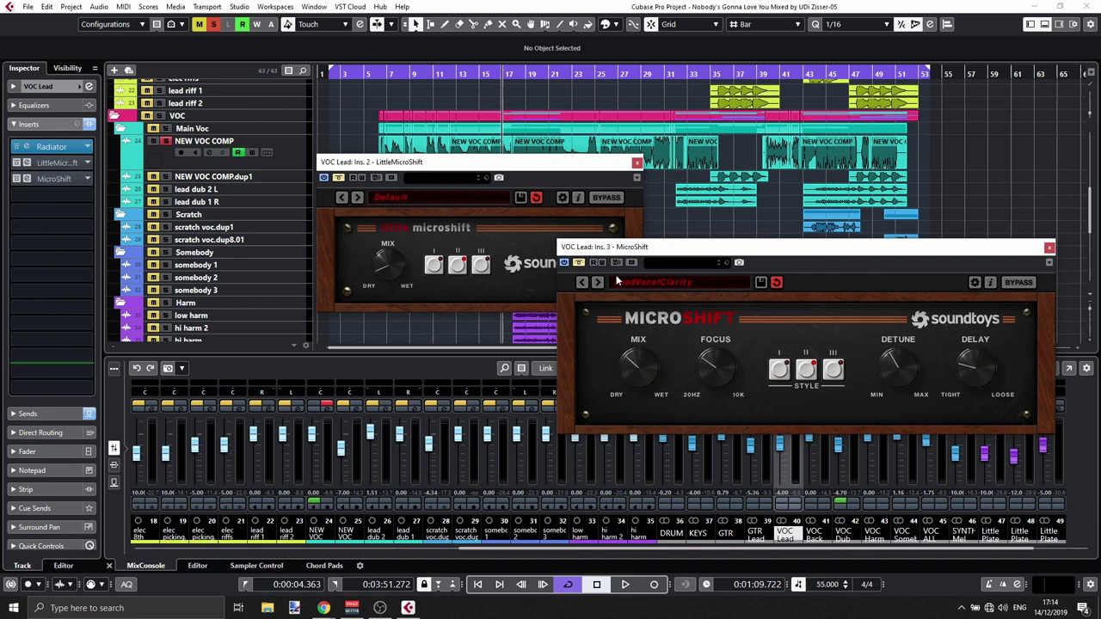
drag(667, 252, 551, 246)
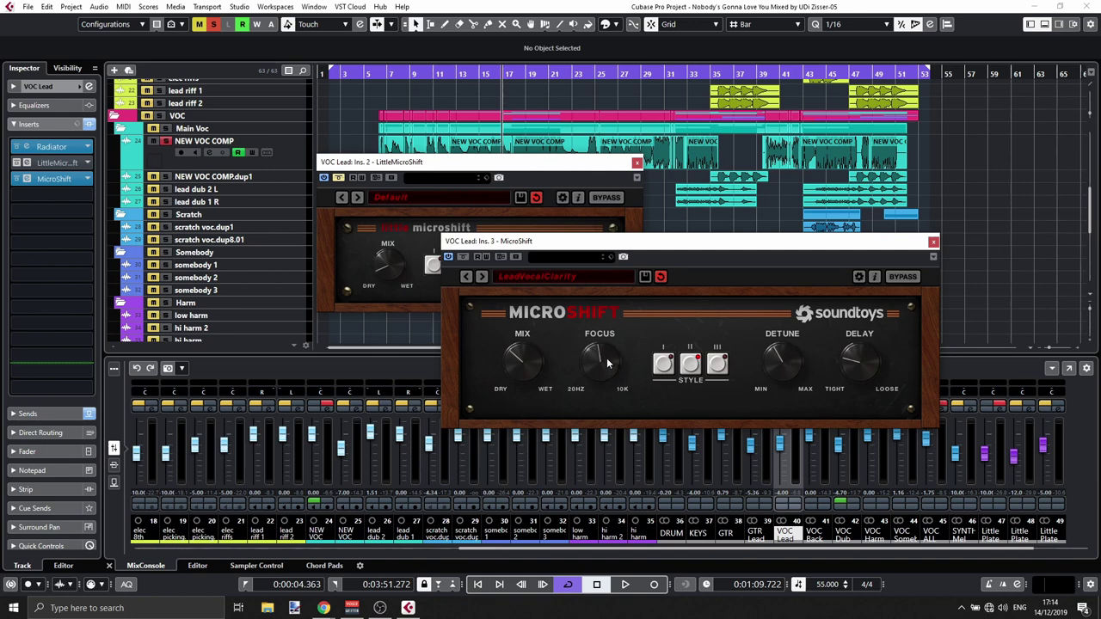
drag(607, 363, 606, 358)
During playback, push MicroShift's detune near maximum, try another style, then pull detune back down
click(625, 584)
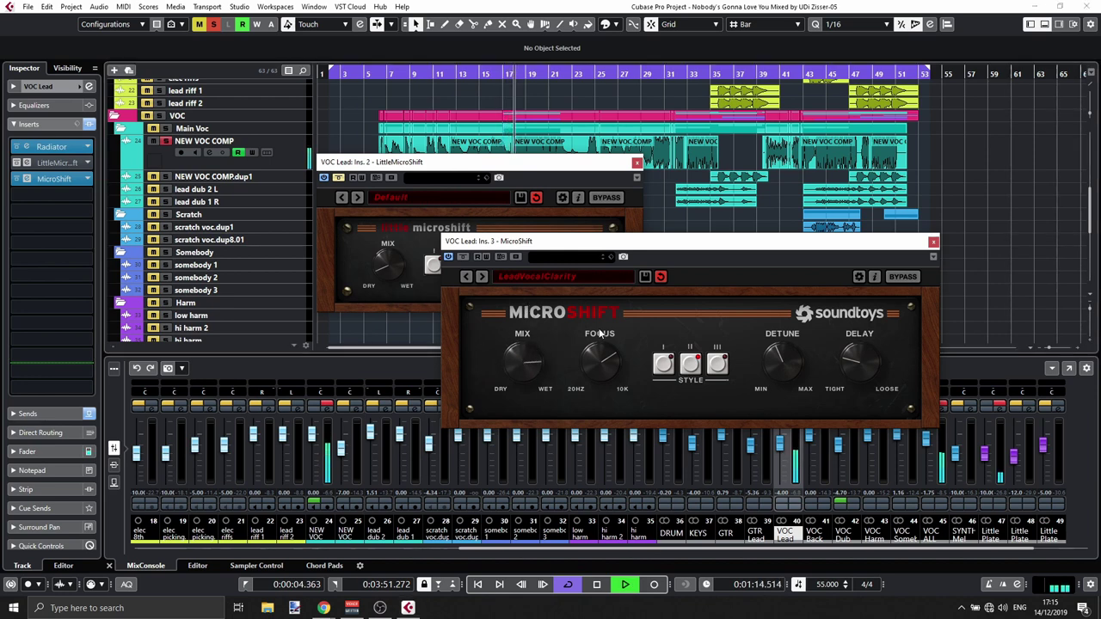
drag(792, 368, 809, 325)
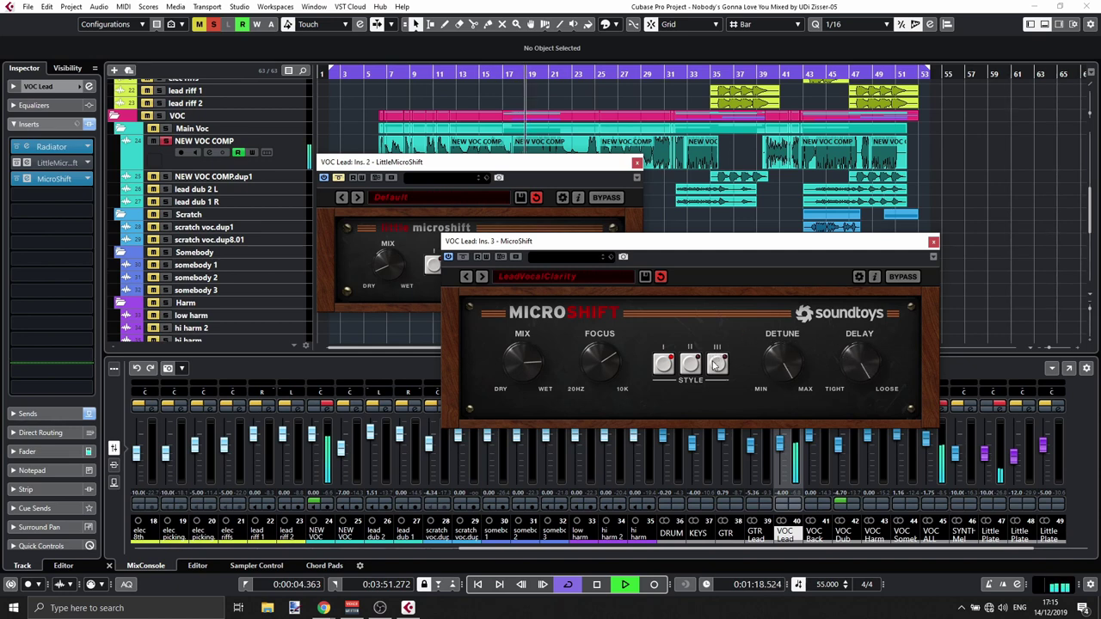
click(690, 365)
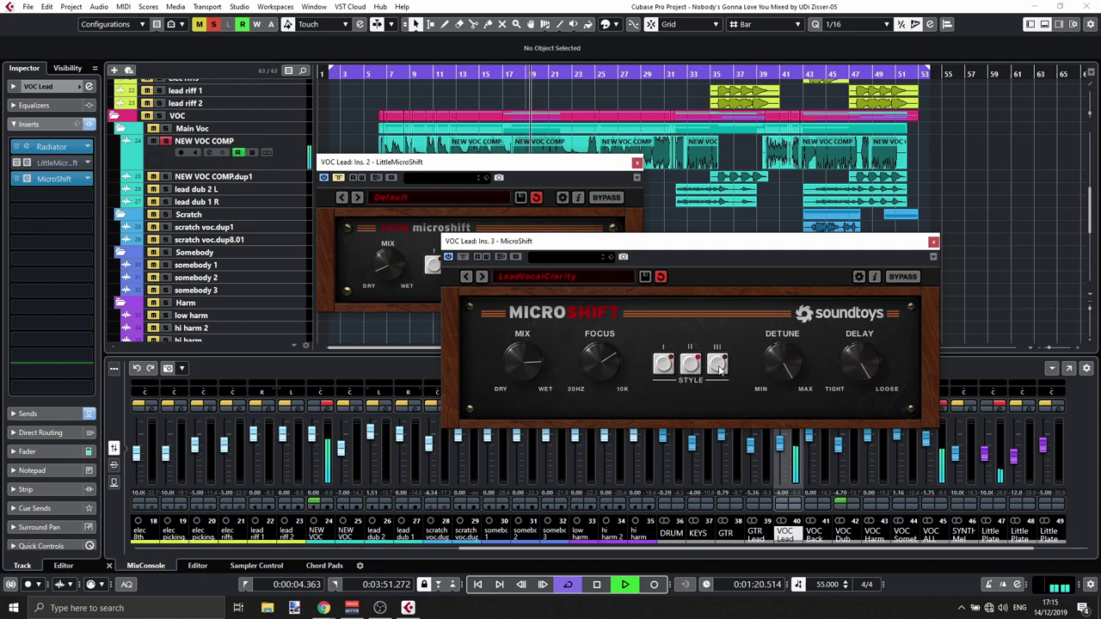
drag(779, 364, 763, 411)
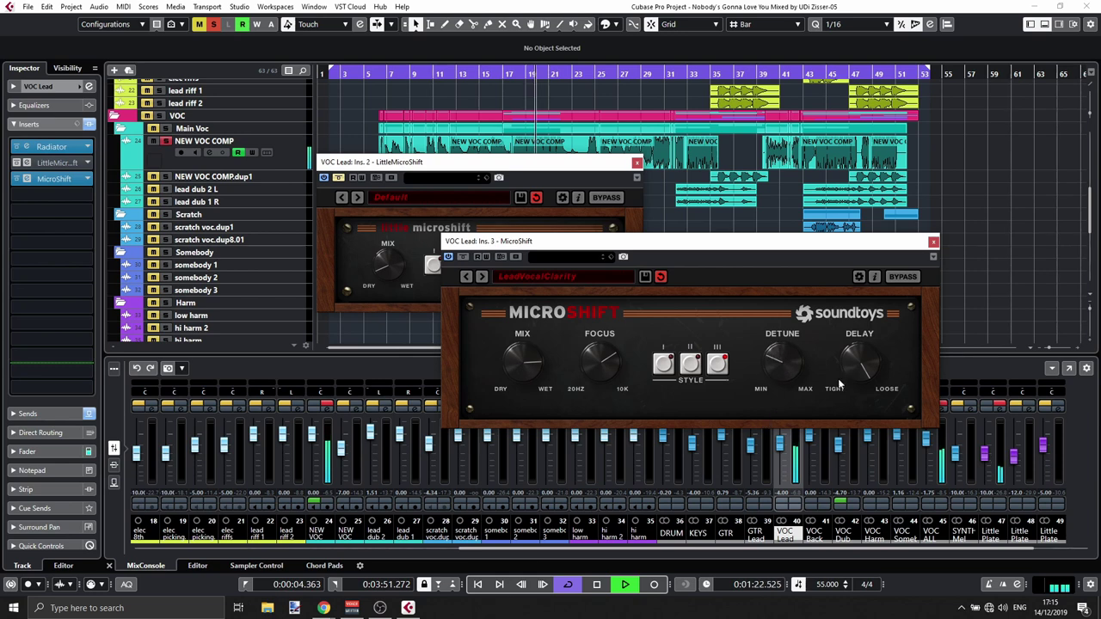
Loosen MicroShift's delay, make its mix slightly drier, and clear all solos
drag(850, 402, 853, 378)
drag(509, 389, 511, 404)
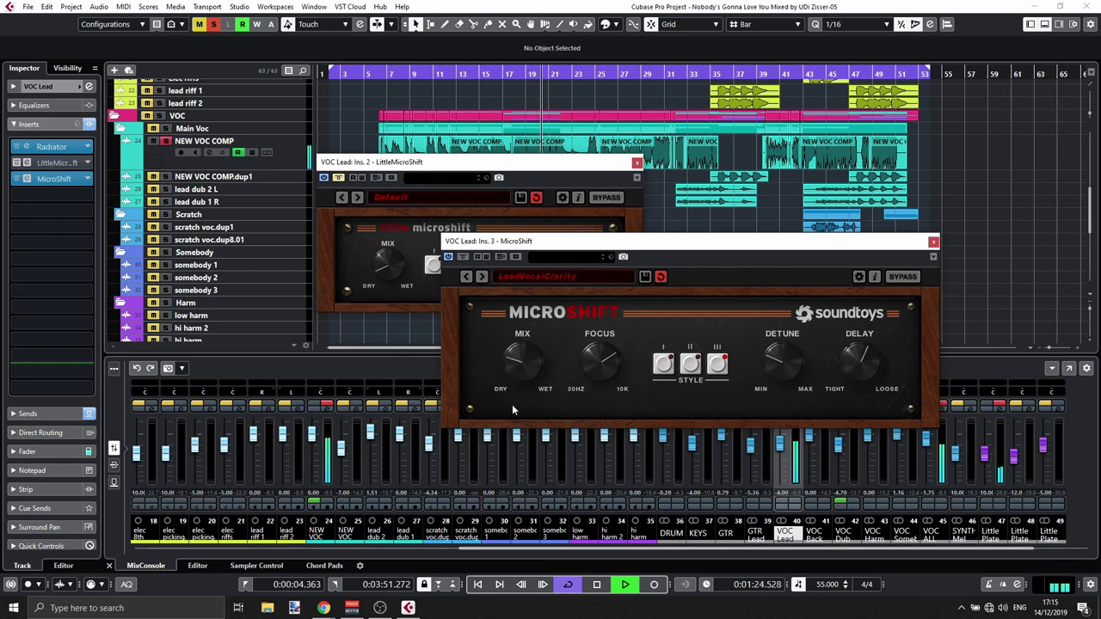
click(212, 24)
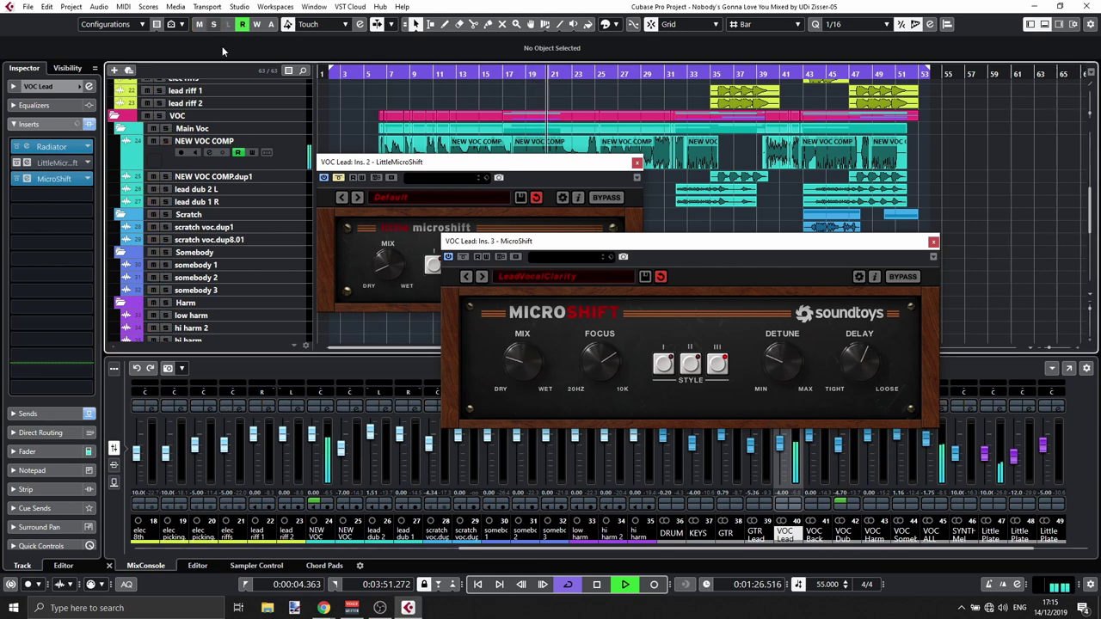
click(596, 585)
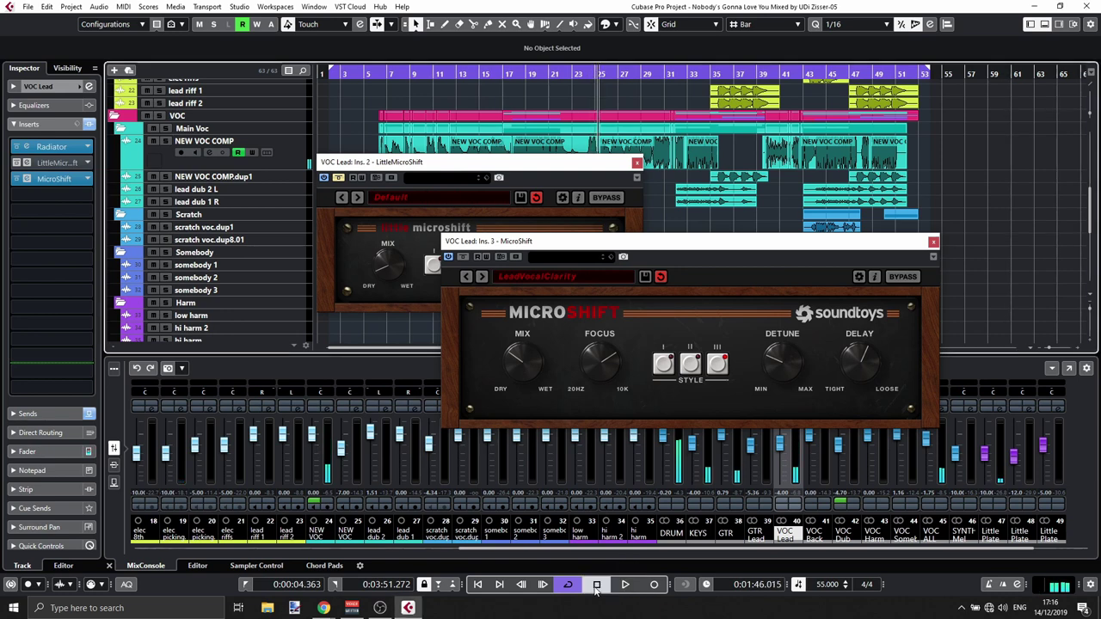